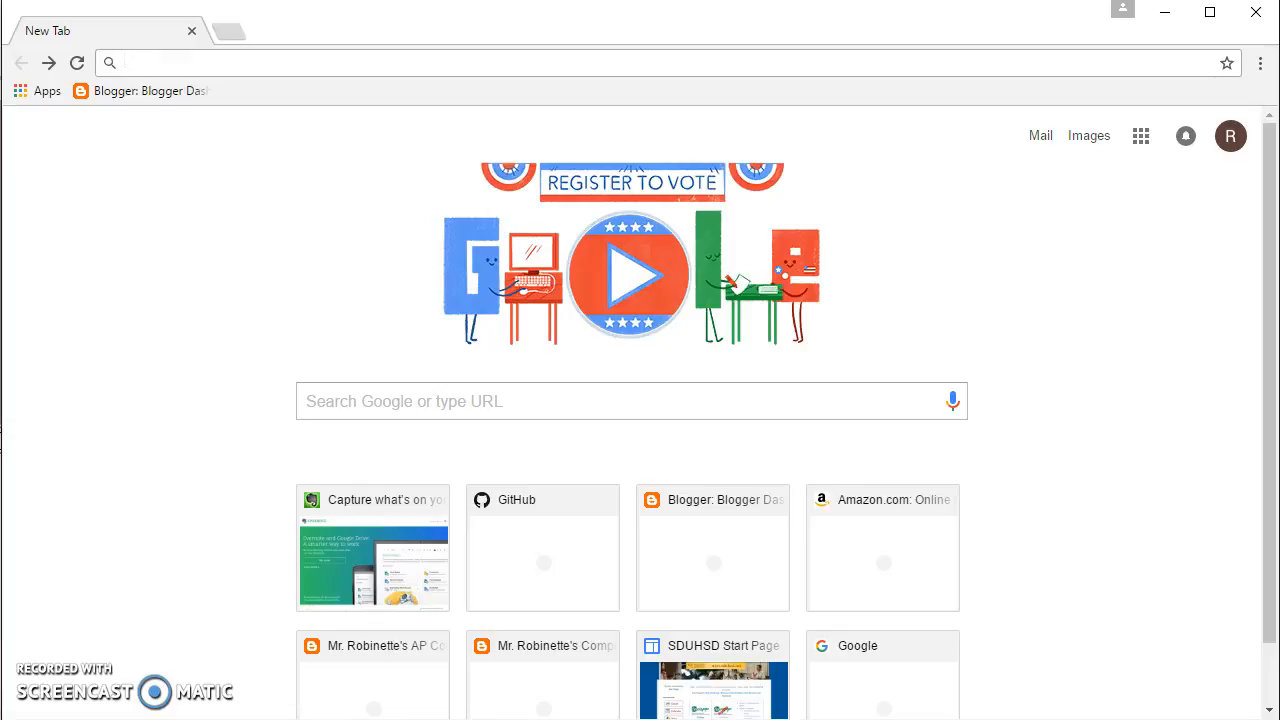
Open evernote.com and sign in to the Evernote account
text(e)
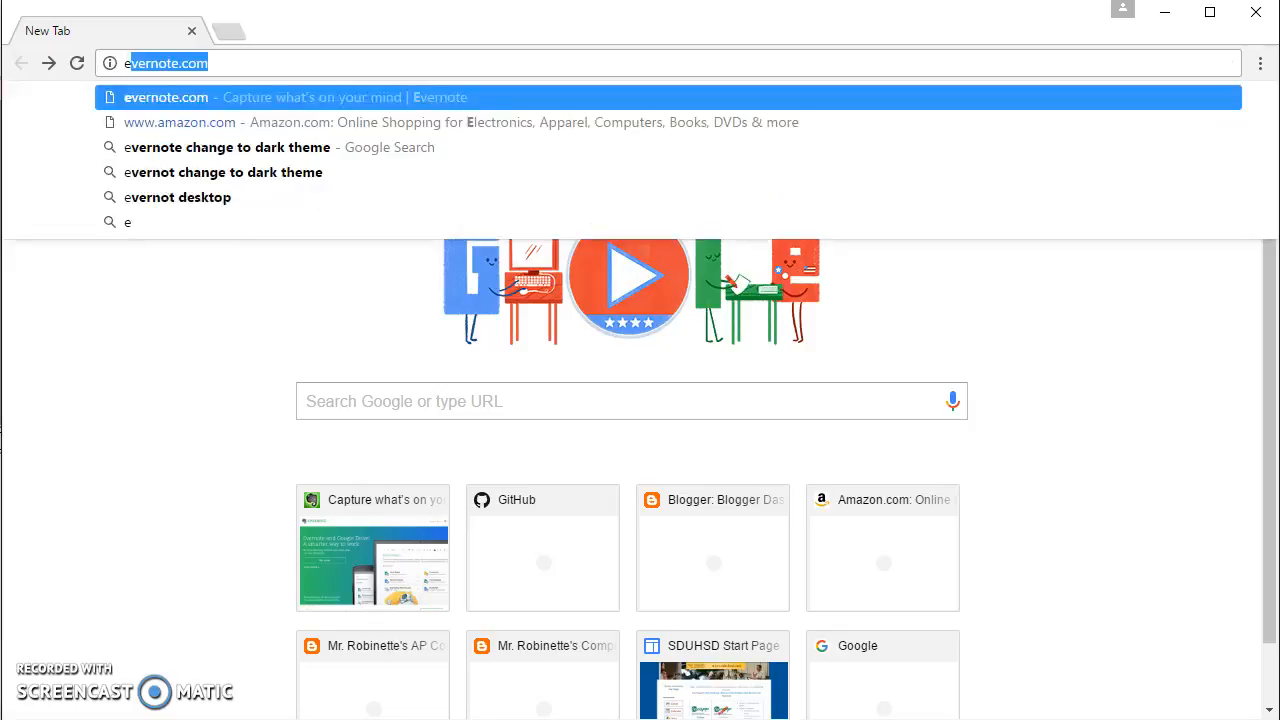
text(ver)
key(Return)
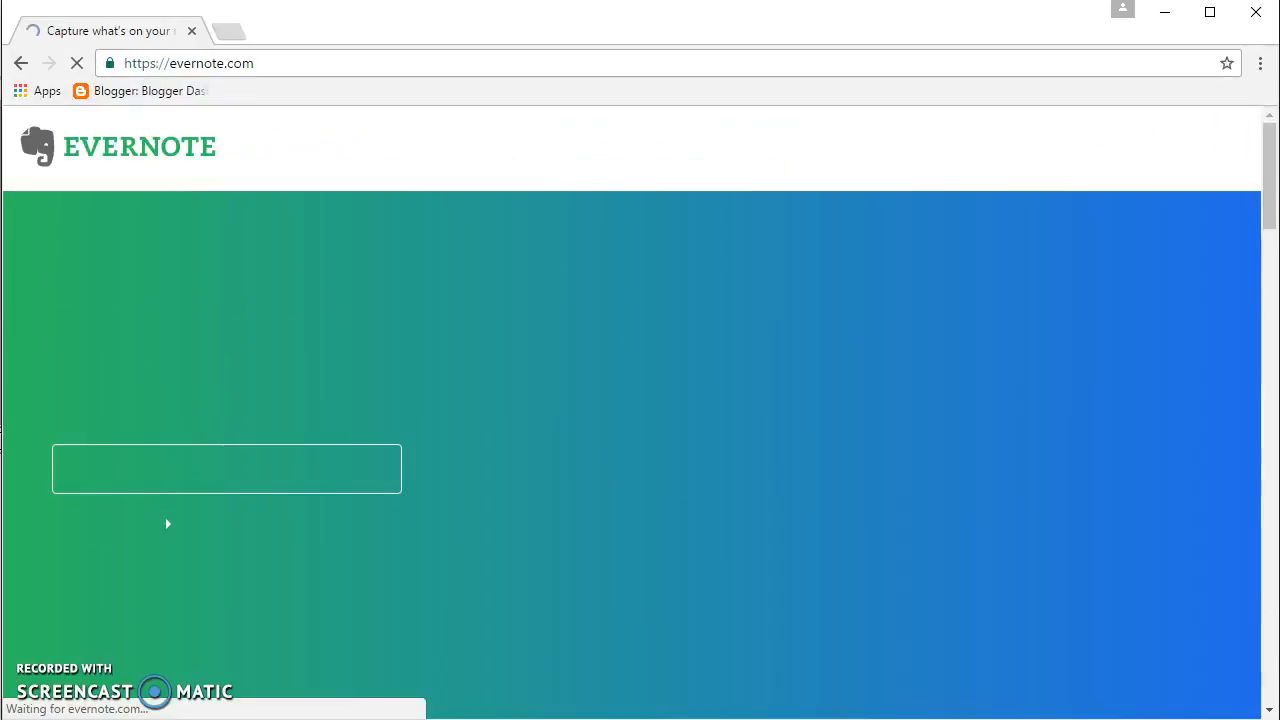
scroll(420, 418, down, 3)
scroll(409, 412, up, 3)
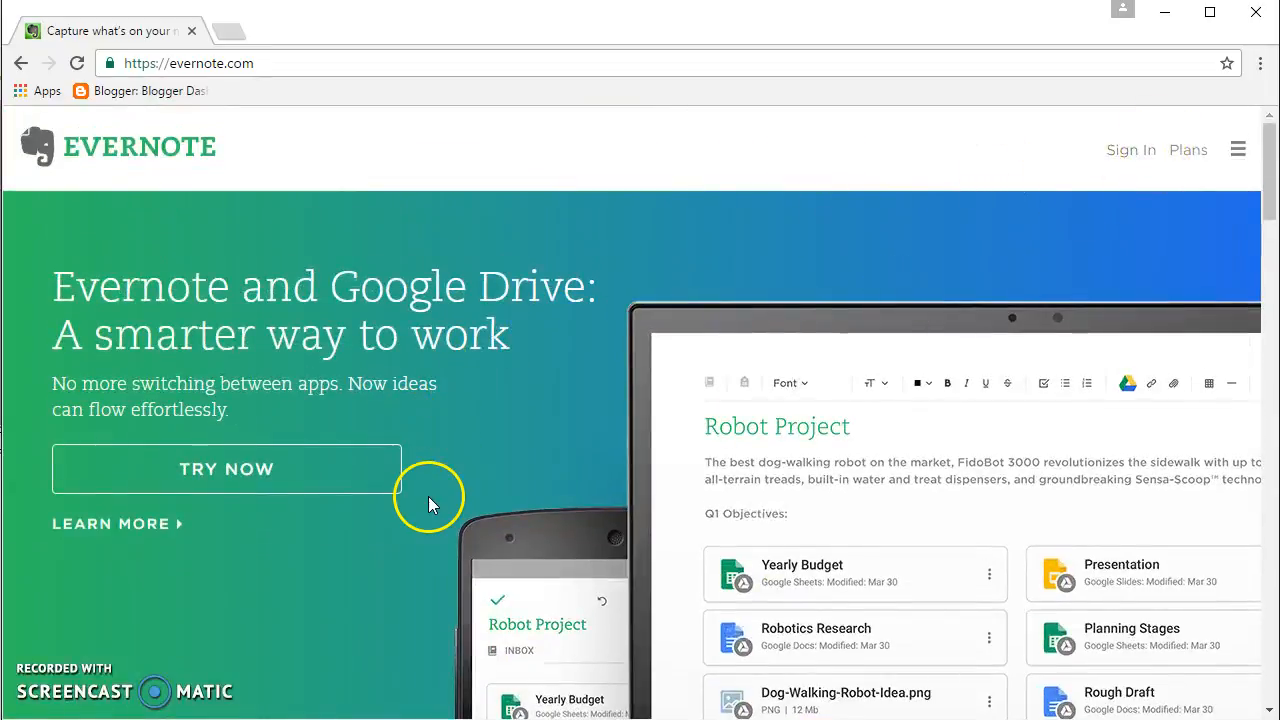
scroll(428, 496, down, 3)
scroll(339, 422, up, 3)
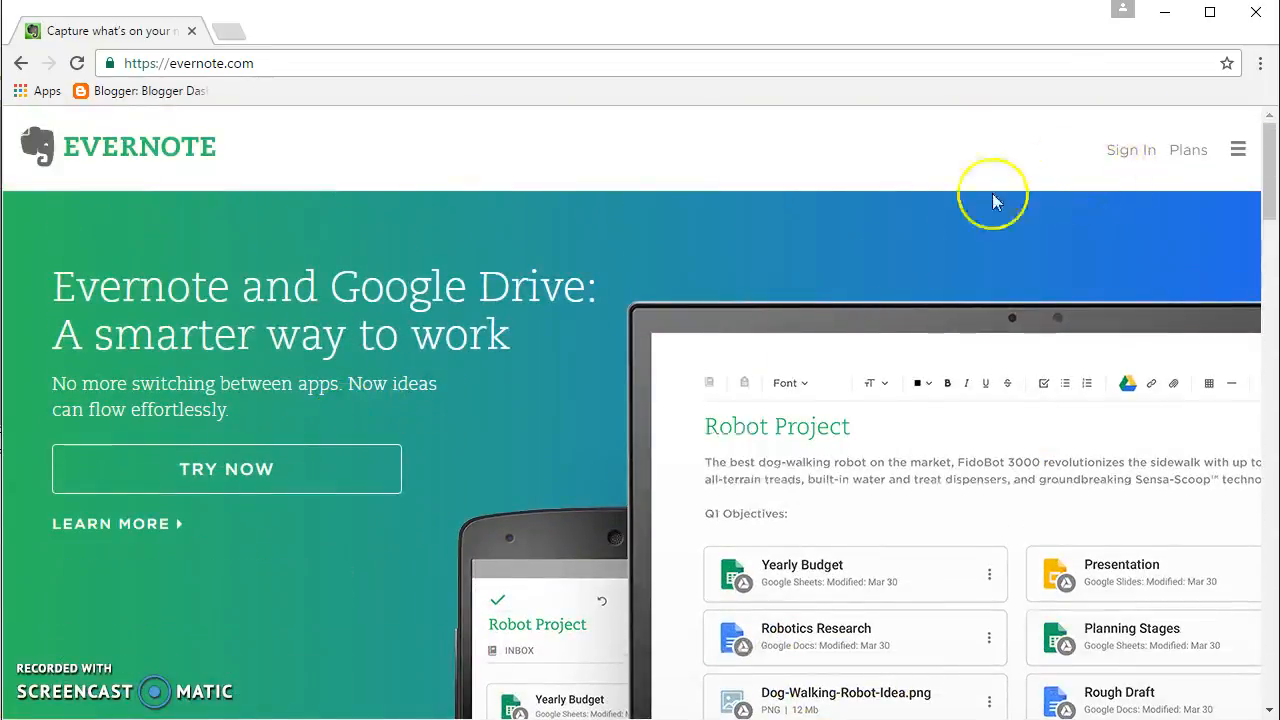
click(1236, 154)
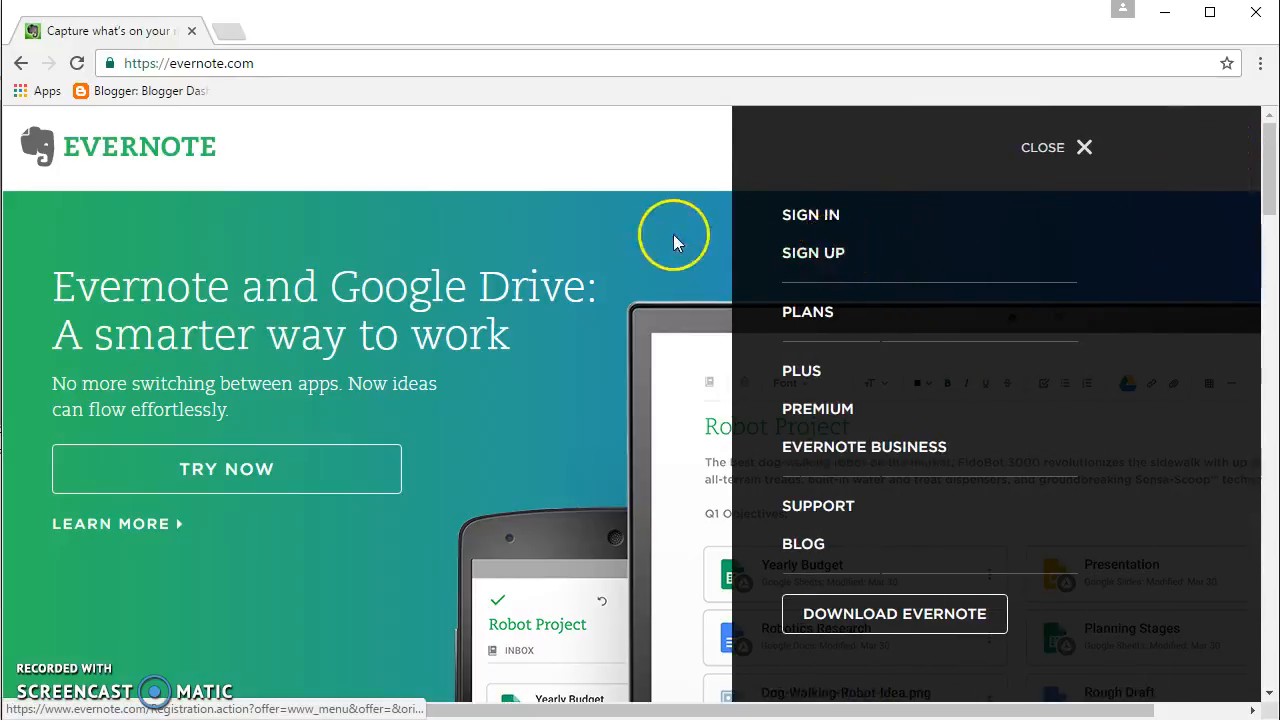
click(808, 210)
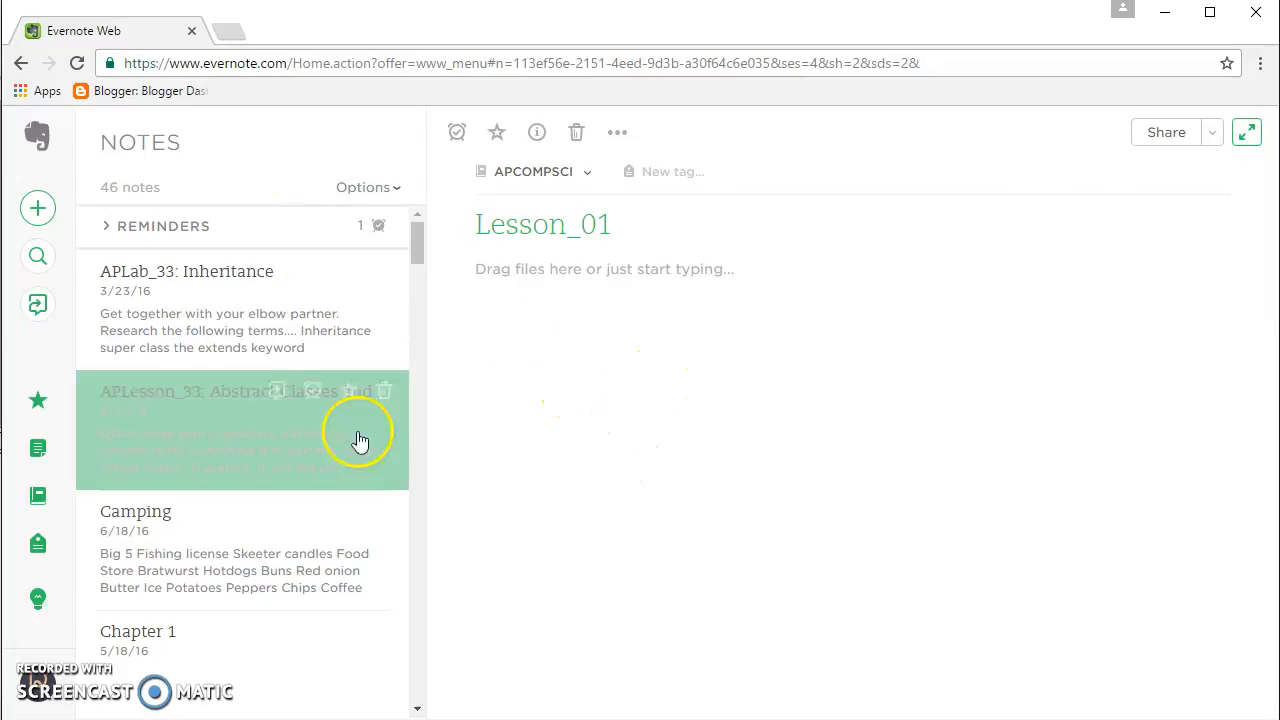
Create a new notebook titled "APCOMPSCI Notes"
click(40, 500)
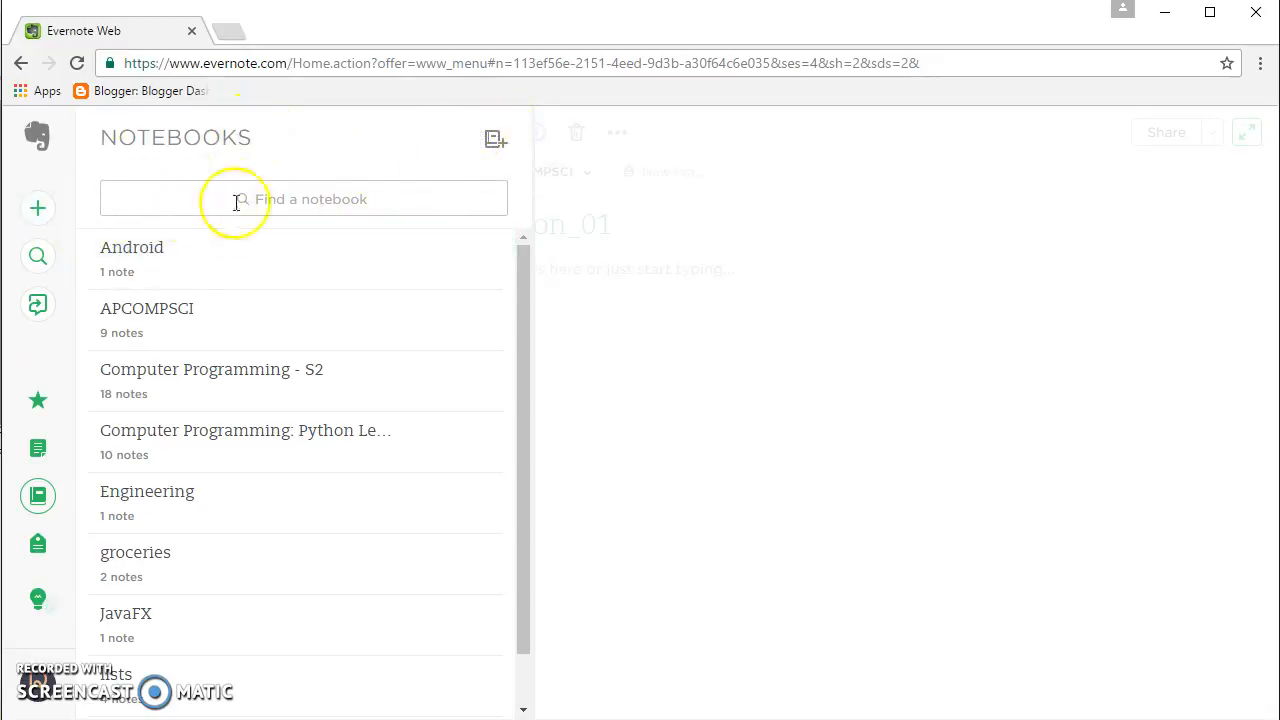
click(494, 140)
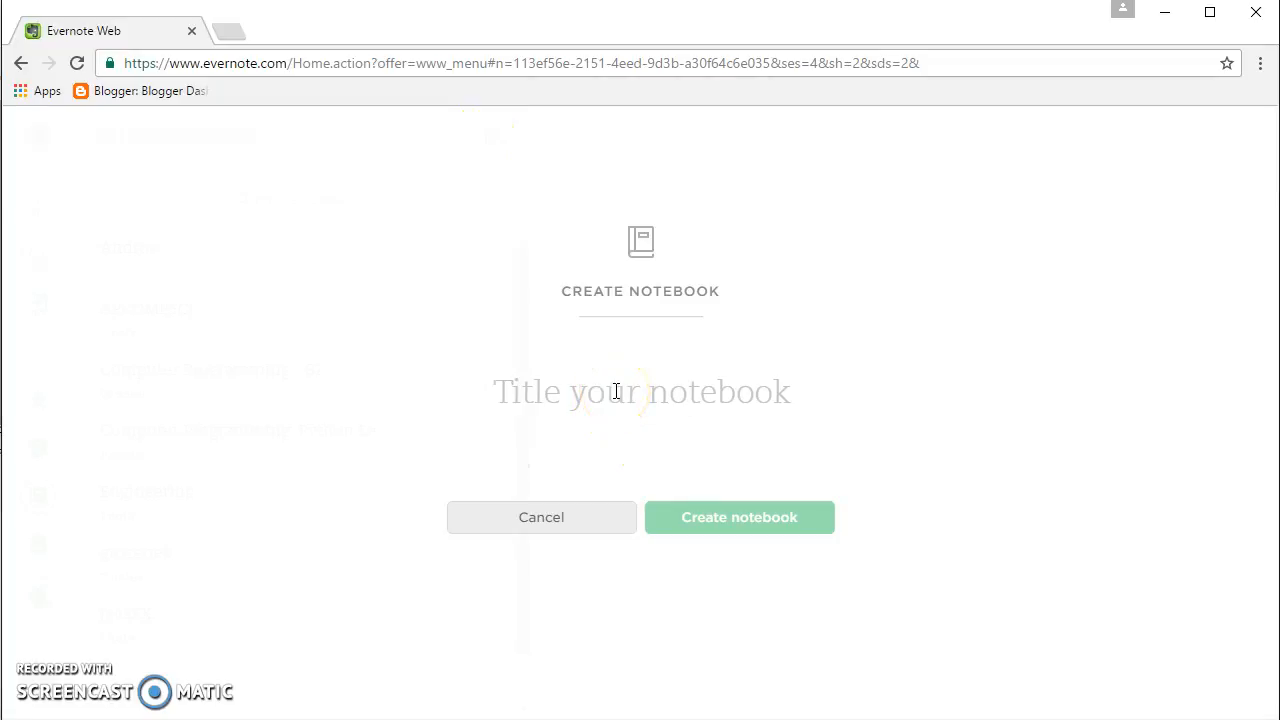
text(APCOMPSCI)
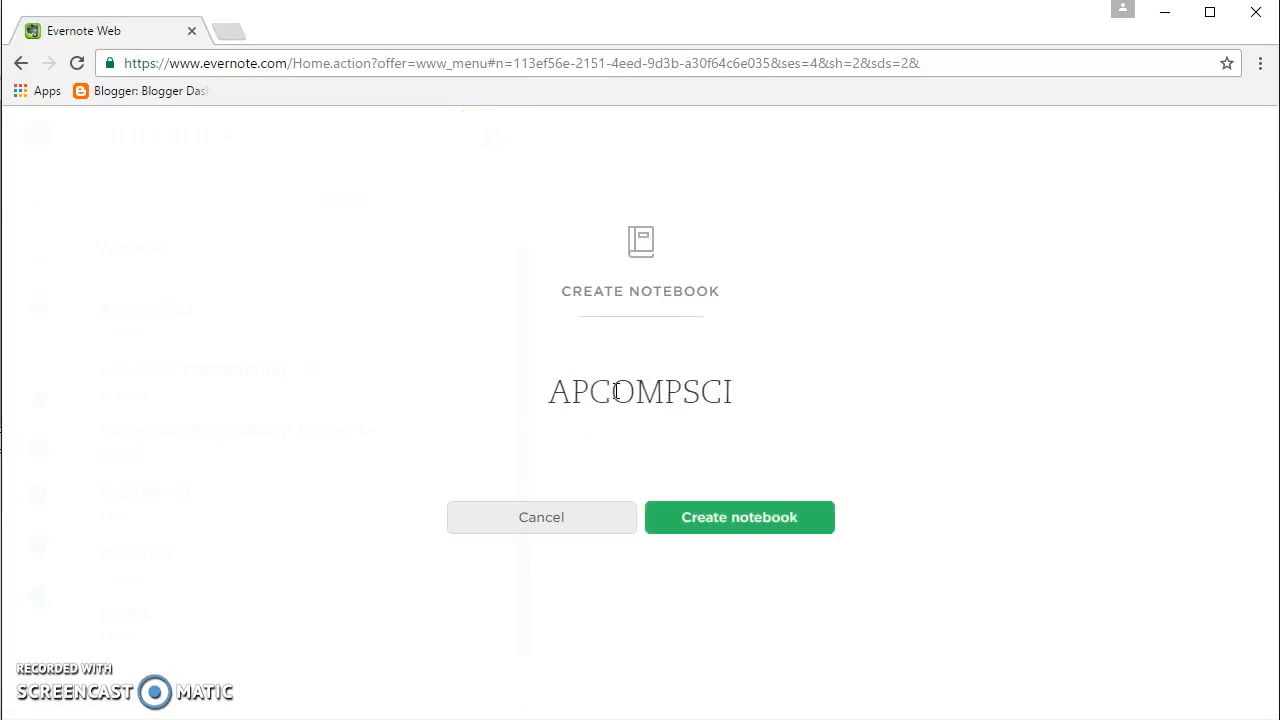
key(Return)
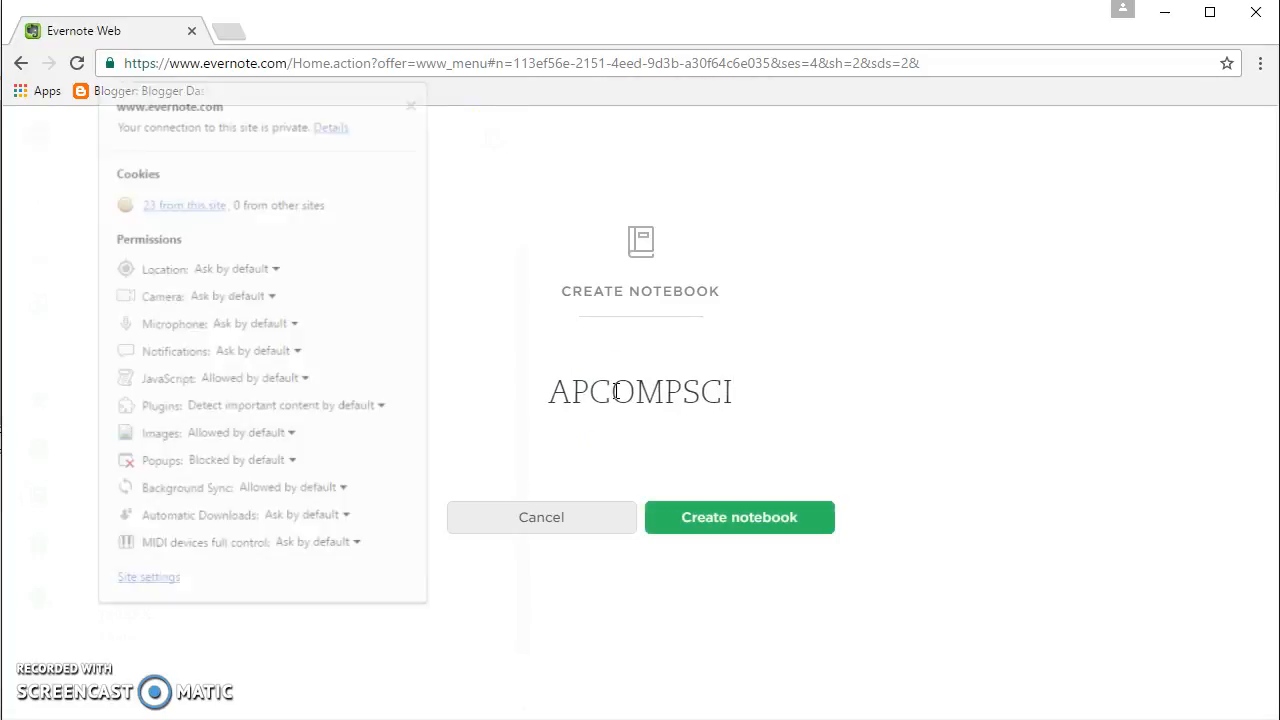
key(Escape)
click(776, 386)
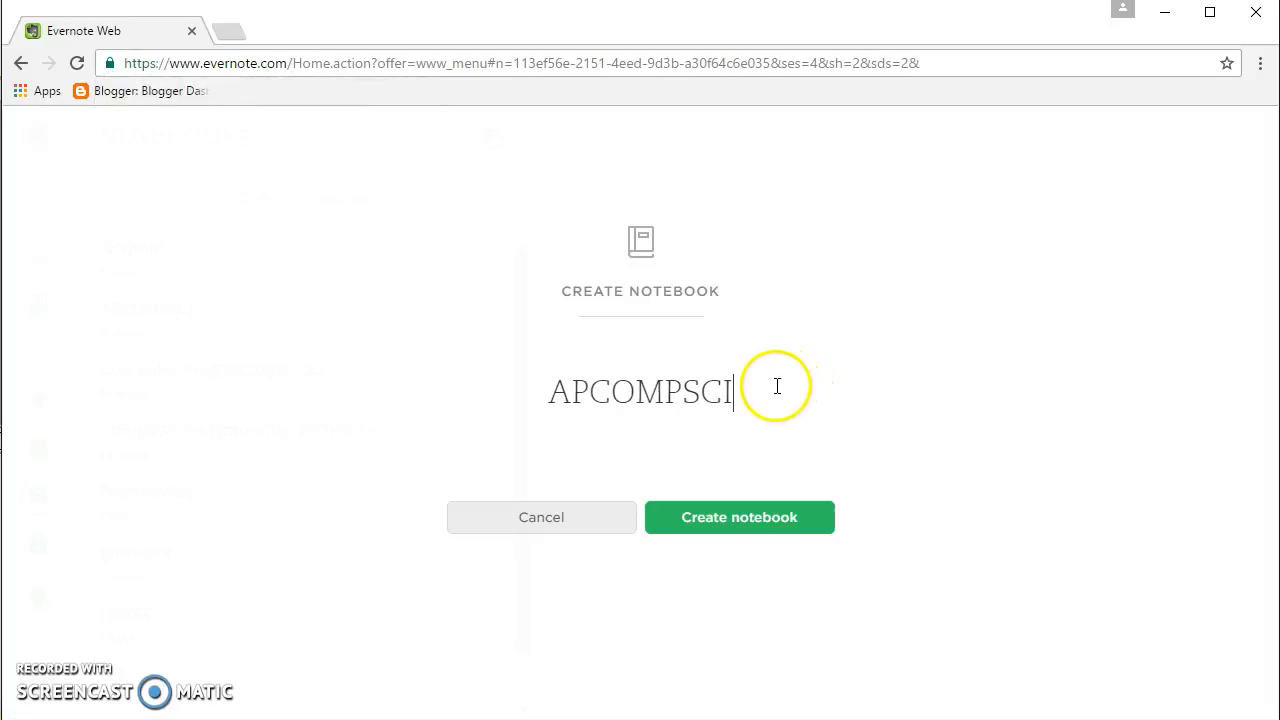
text(Notes)
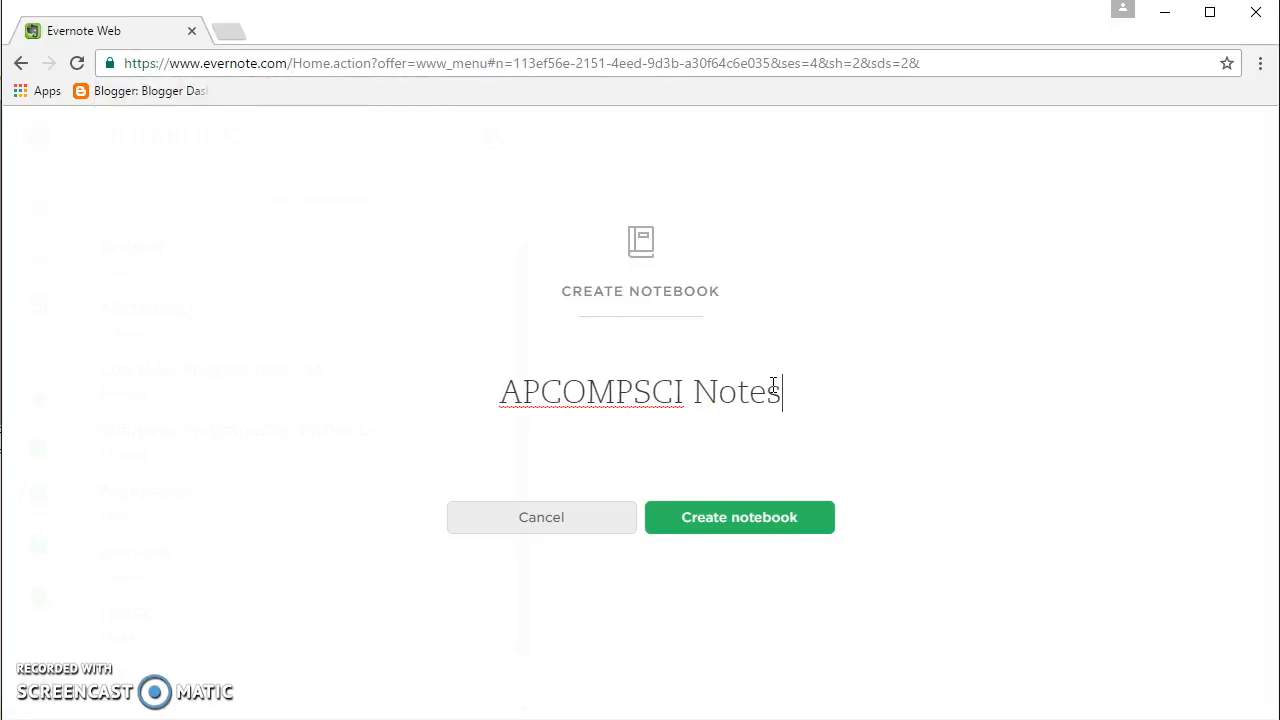
click(748, 525)
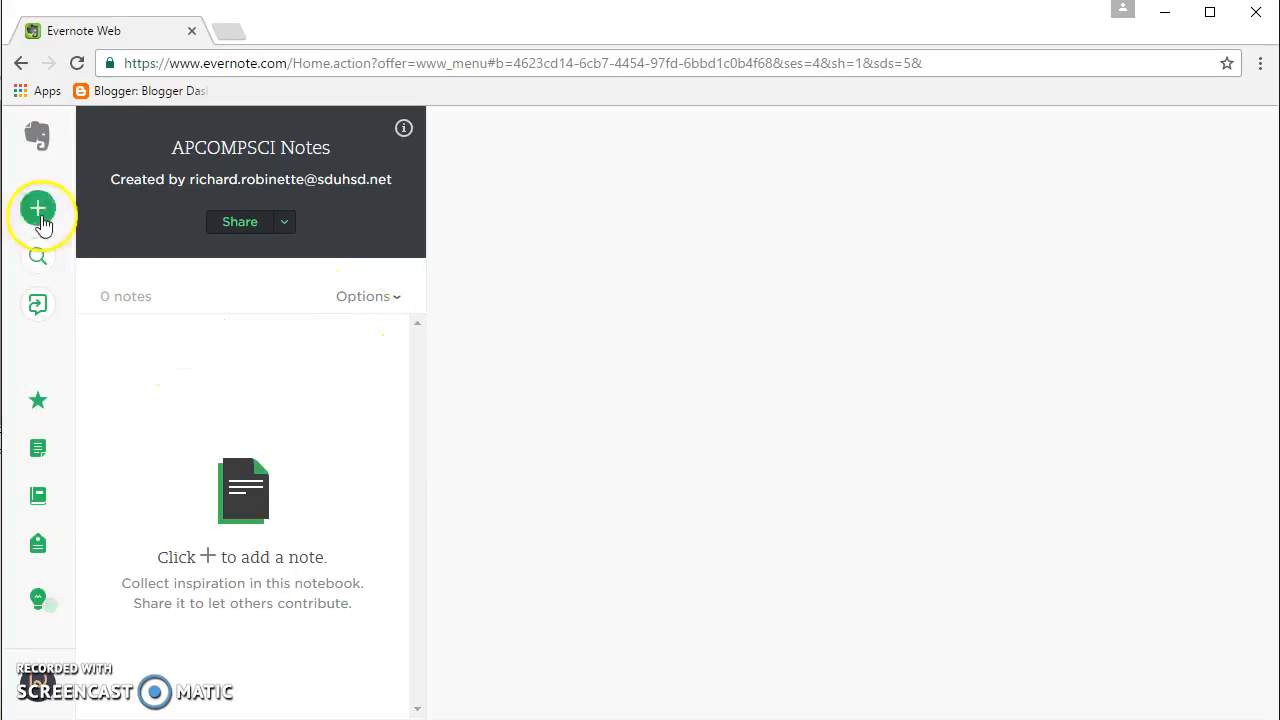
Add a note titled "Lesson_01" to the APCOMPSCI Notes notebook and finish editing it in full view
click(38, 210)
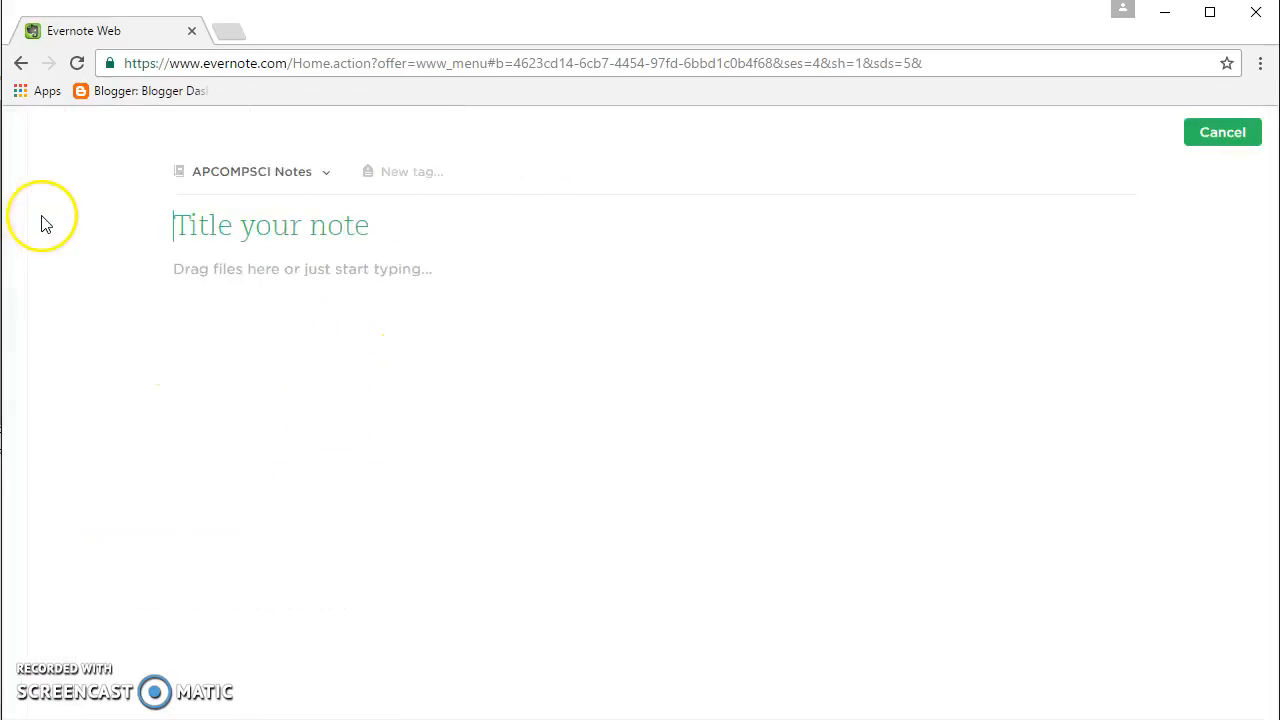
click(373, 215)
text(Lesson_01)
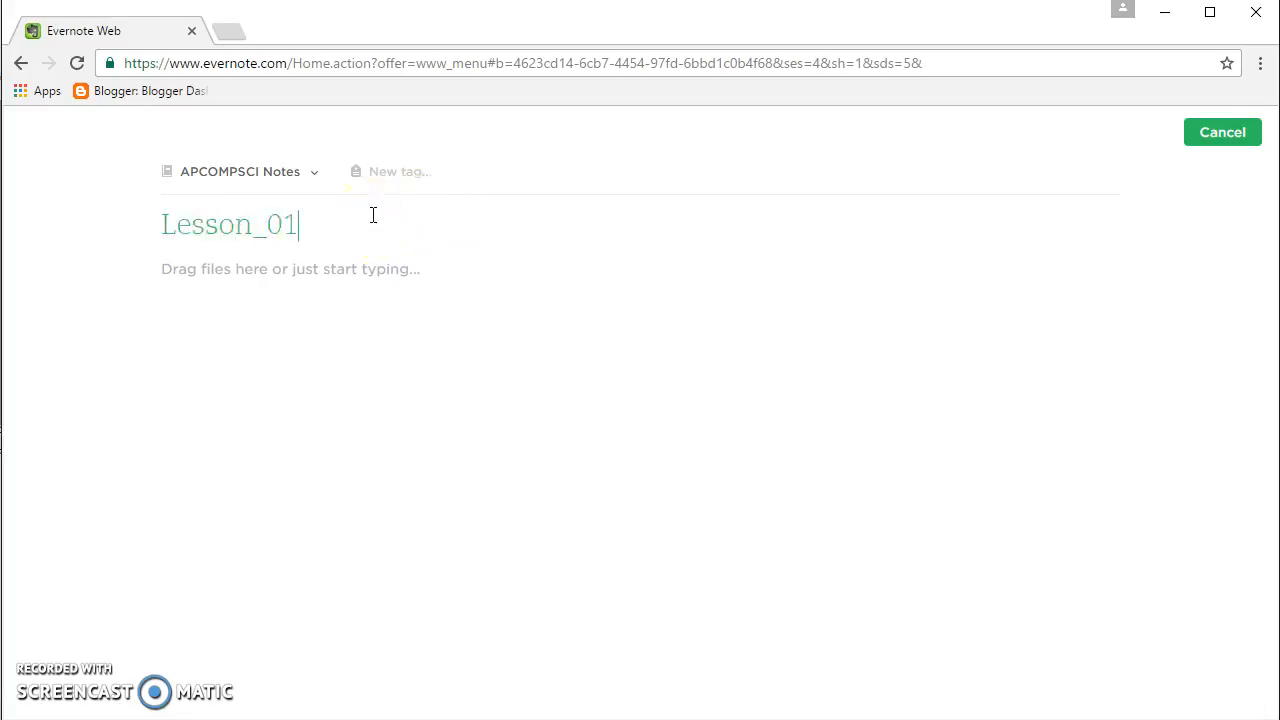
key(Return)
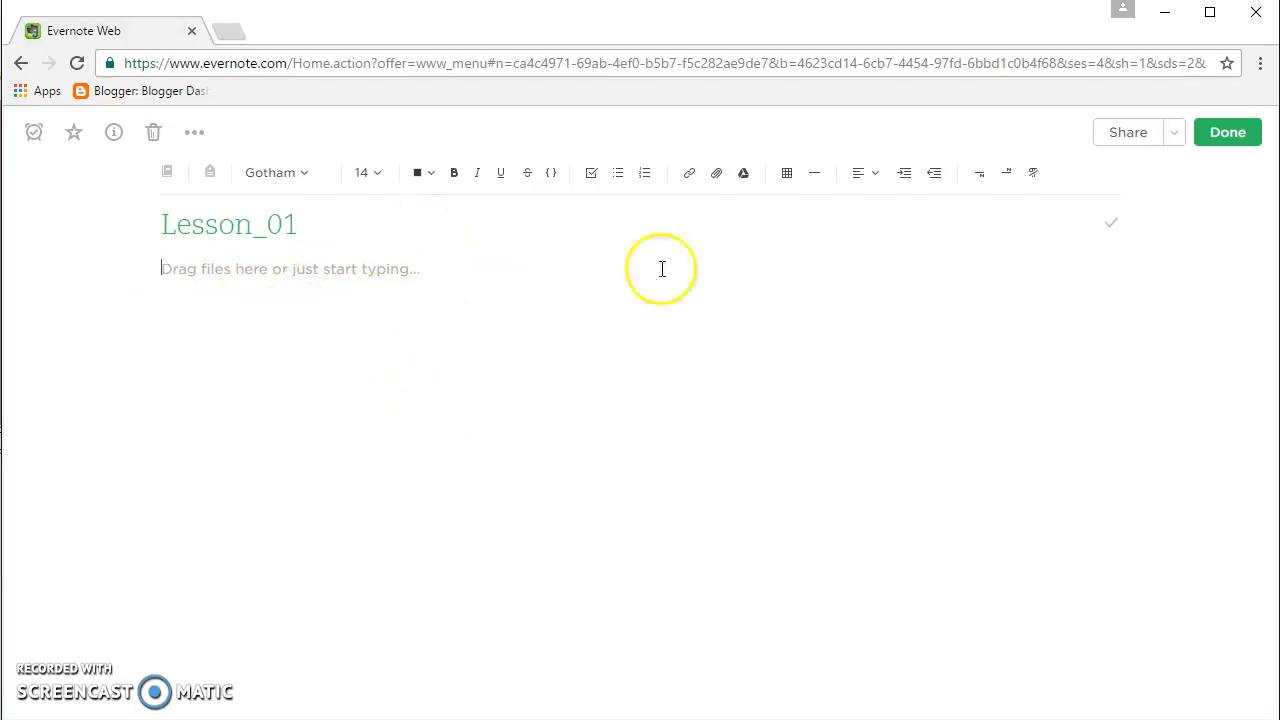
click(1229, 133)
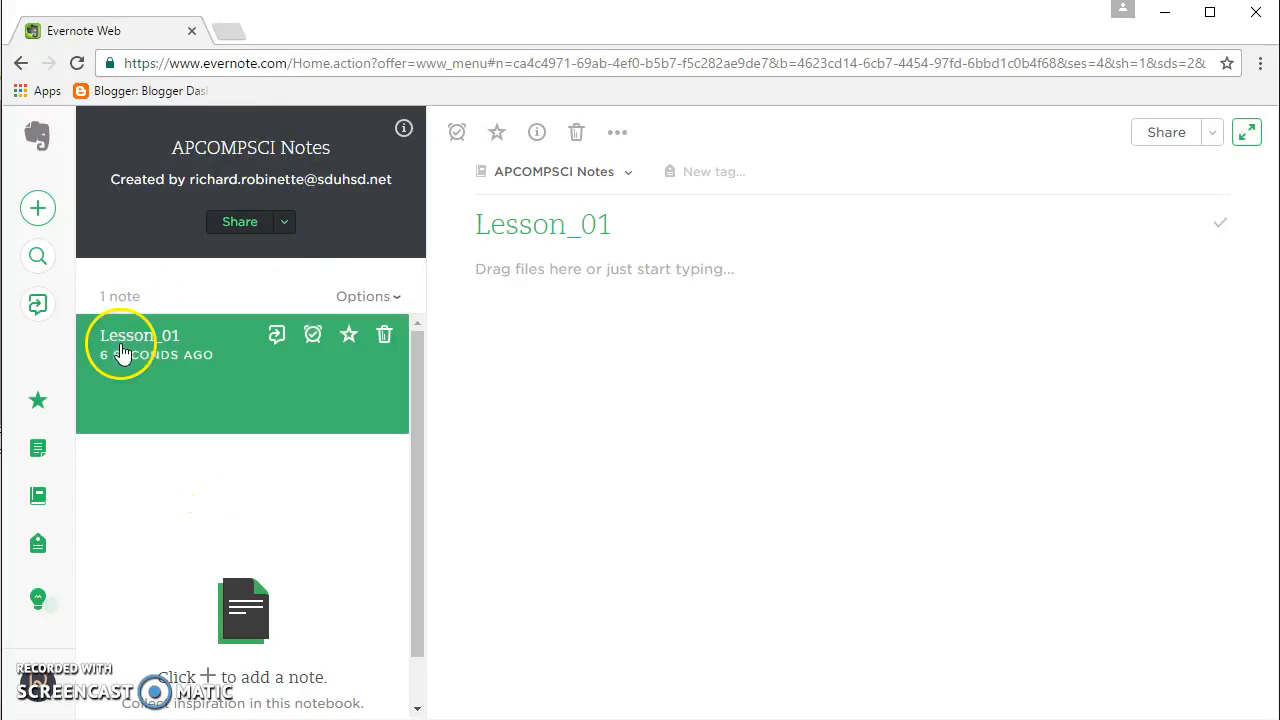
click(588, 280)
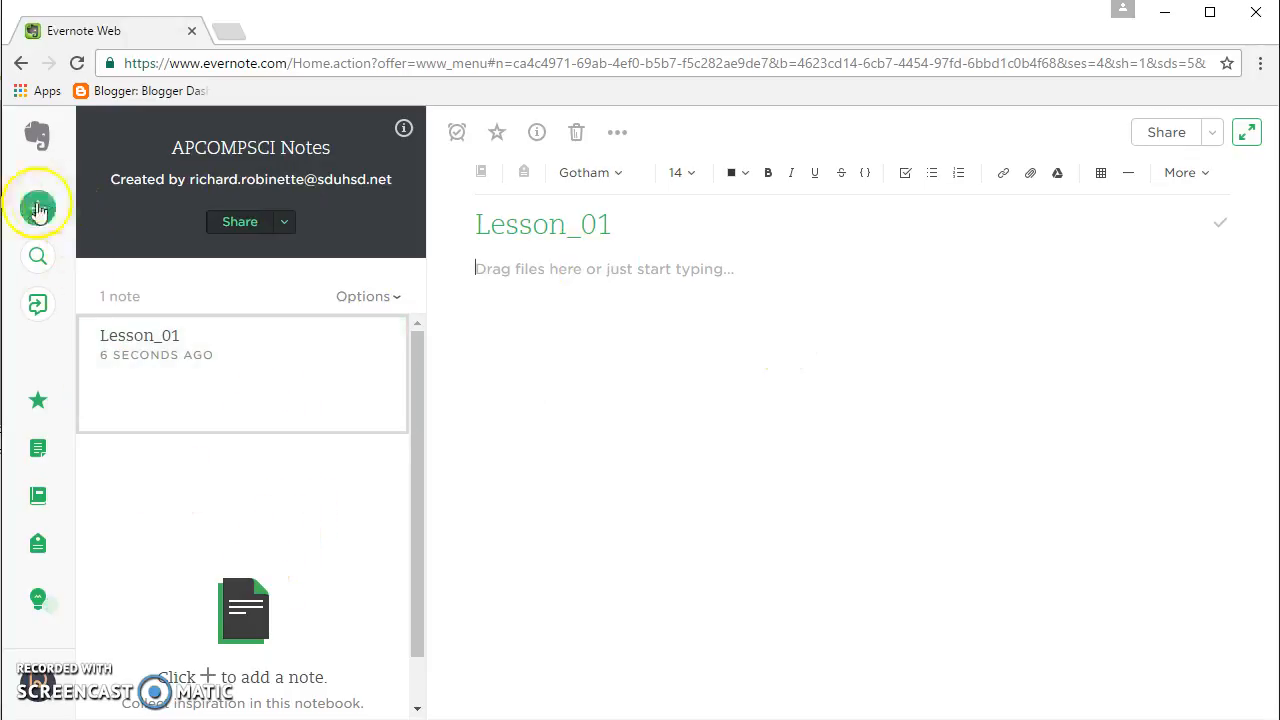
Add a second note titled "Lesson_02" to the APCOMPSCI Notes notebook and return to the note list
click(37, 208)
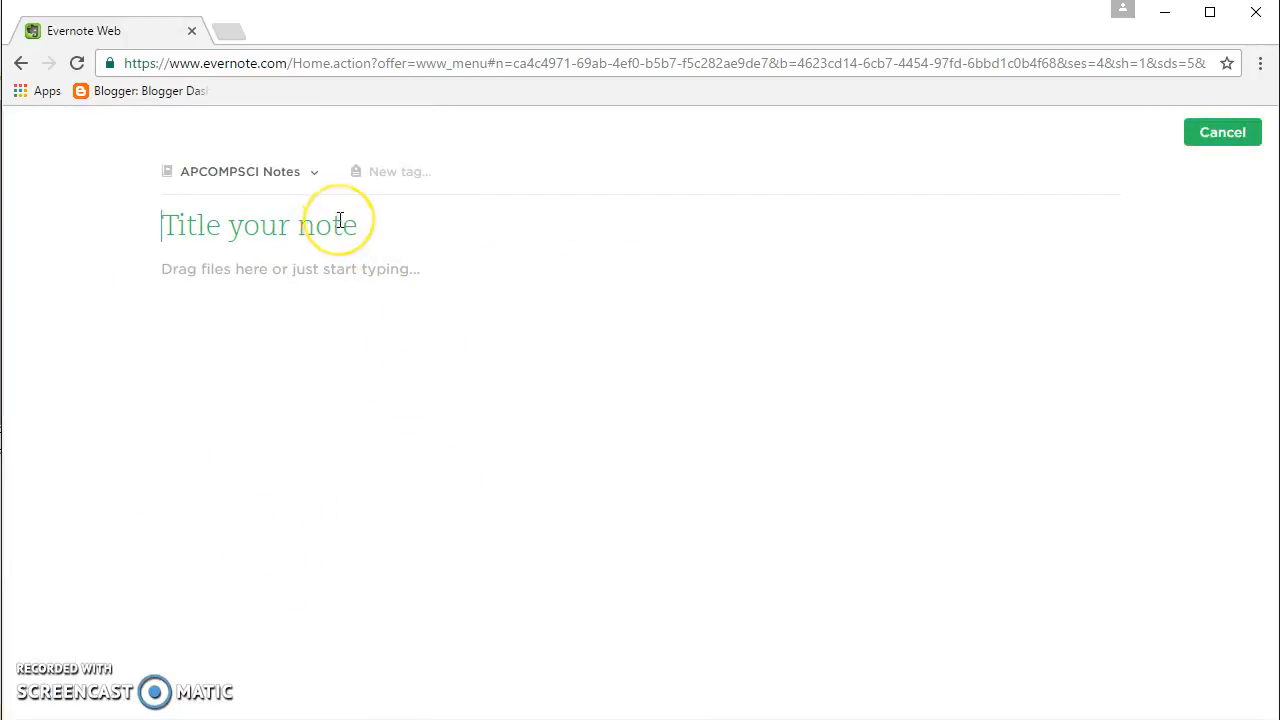
text(Lesson_02)
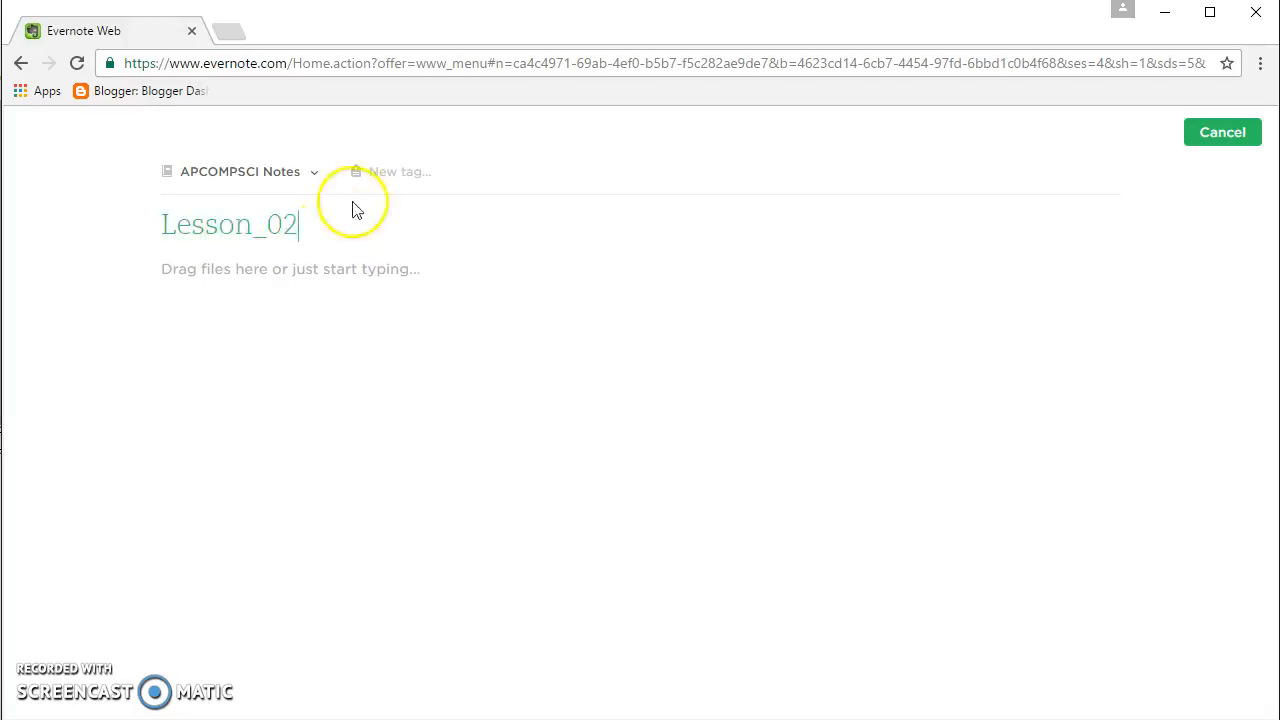
click(362, 236)
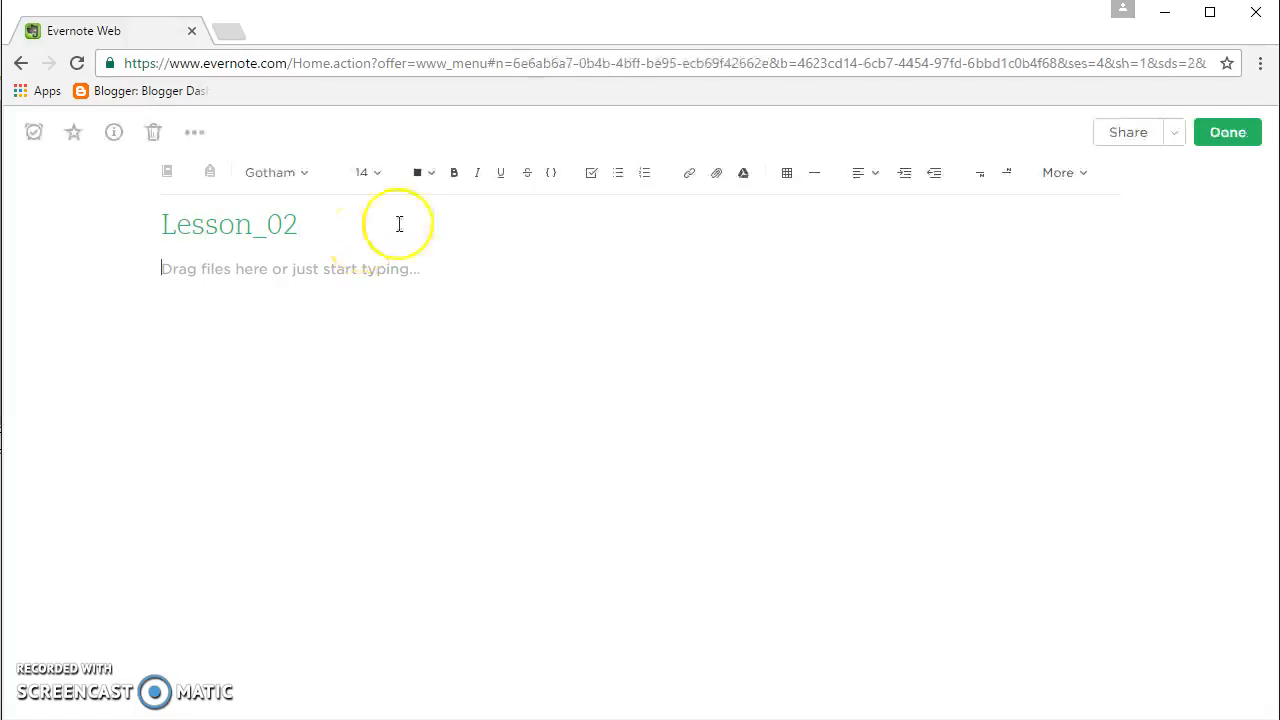
click(1239, 140)
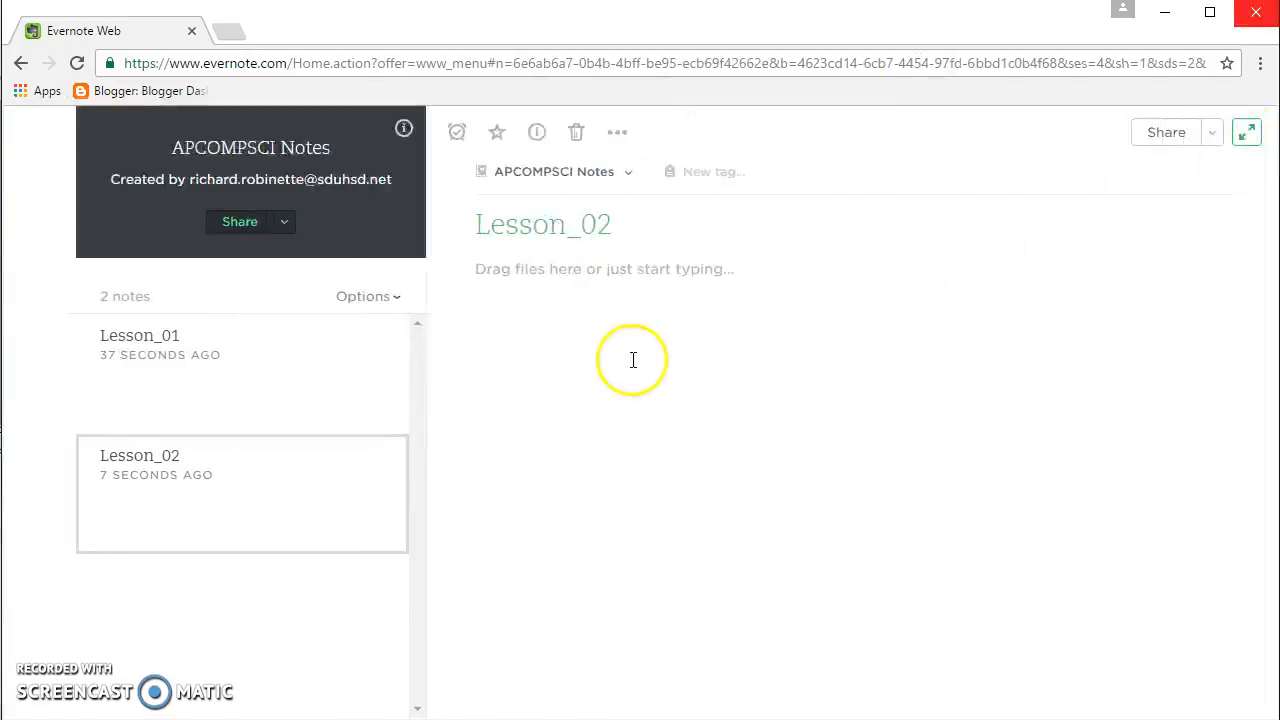
Copy the entire Arithmetic Operators Google Docs document and paste it into the body of the Lesson_02 note in Evernote
click(766, 306)
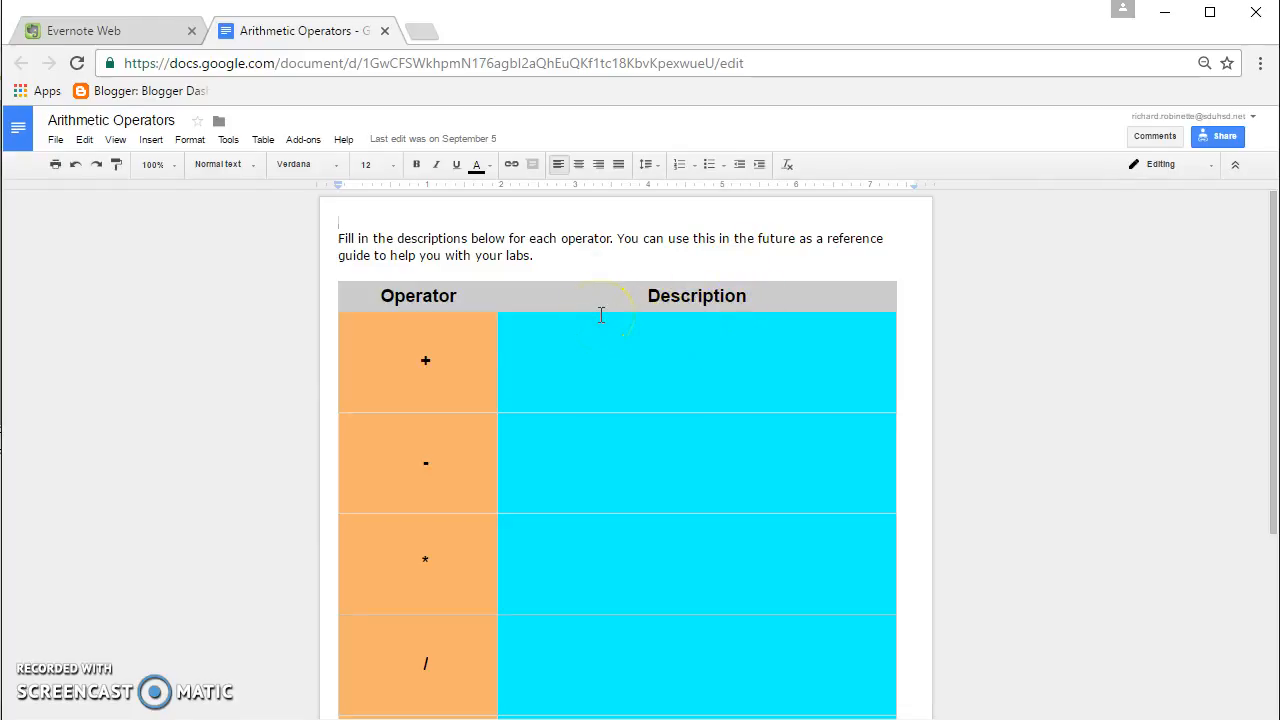
key(ctrl+a)
key(ctrl+c)
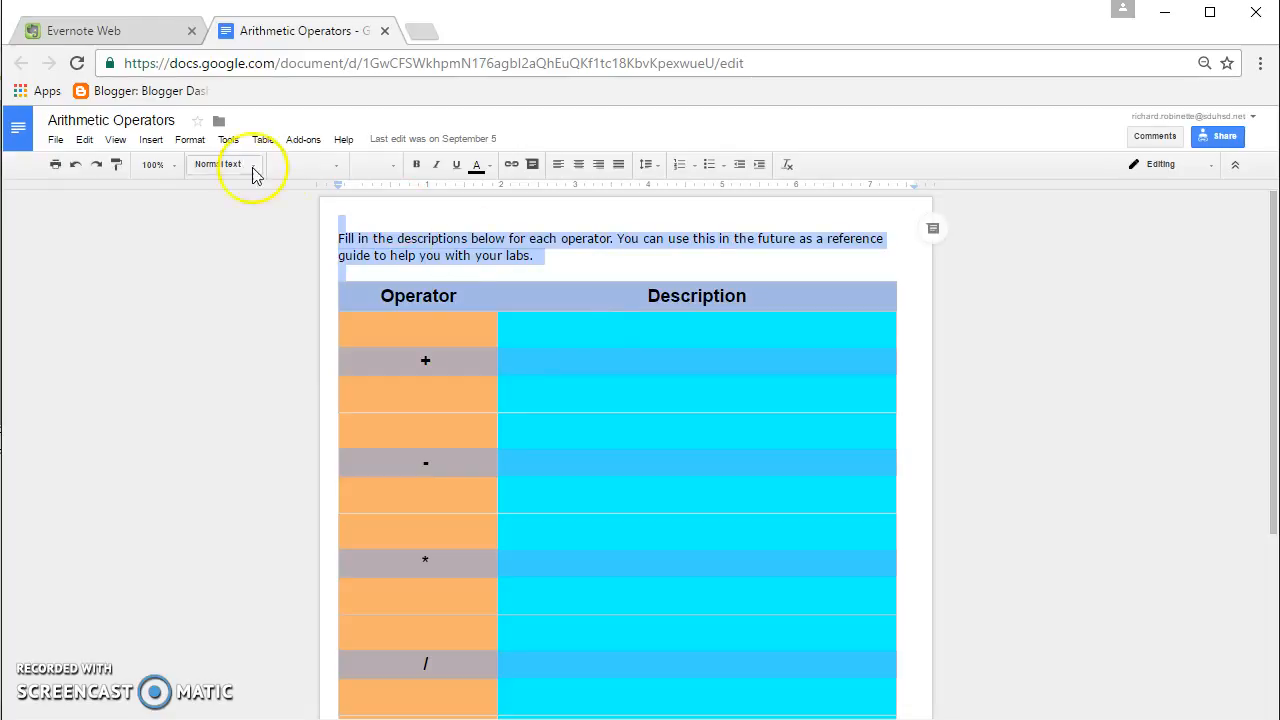
click(95, 30)
click(577, 306)
key(ctrl+v)
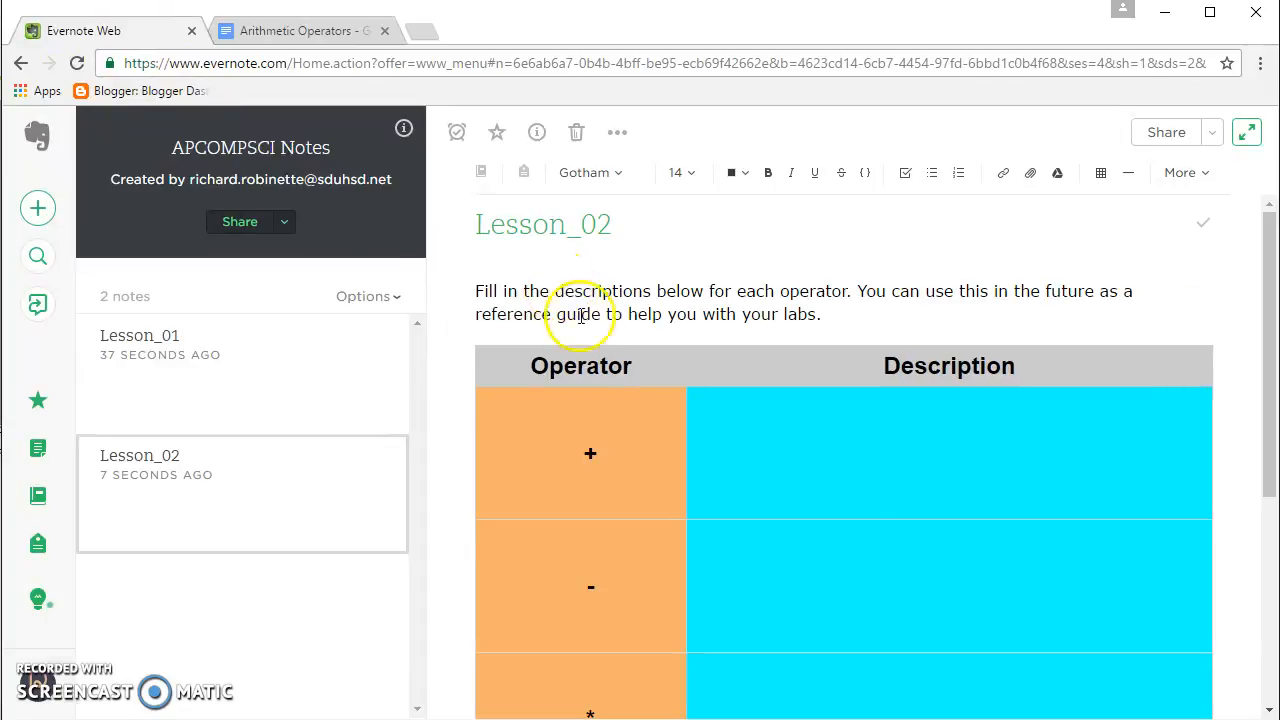
scroll(848, 462, down, 4)
scroll(826, 520, up, 4)
scroll(885, 517, down, 4)
scroll(883, 528, up, 4)
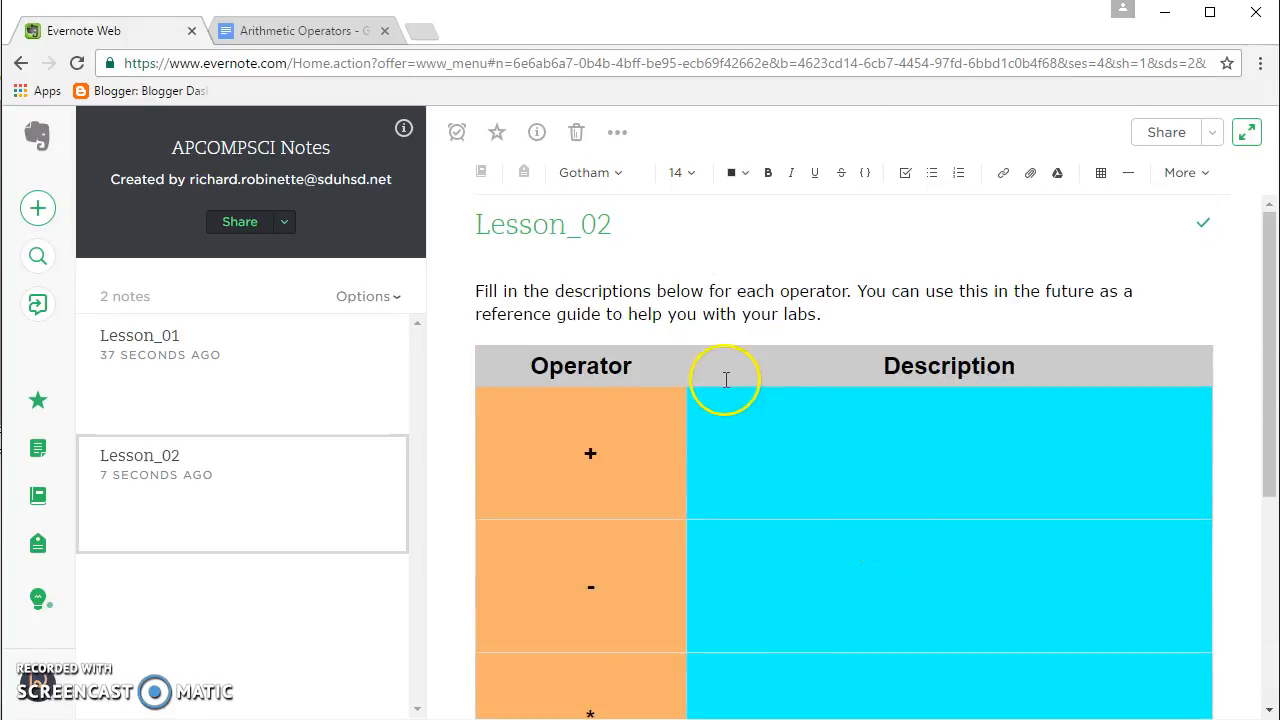
Undo the paste in the Lesson_02 note, paste the copied operator document again and check the table
key(ctrl+z)
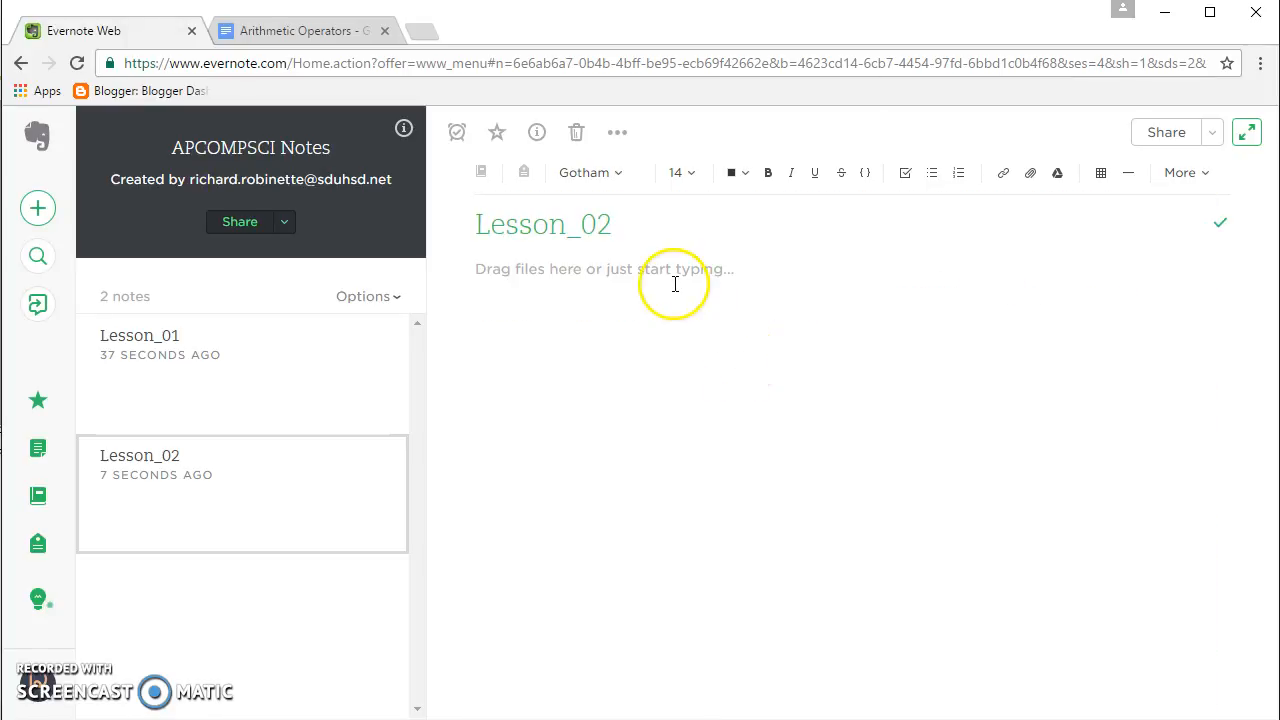
key(ctrl+v)
scroll(795, 417, down, 4)
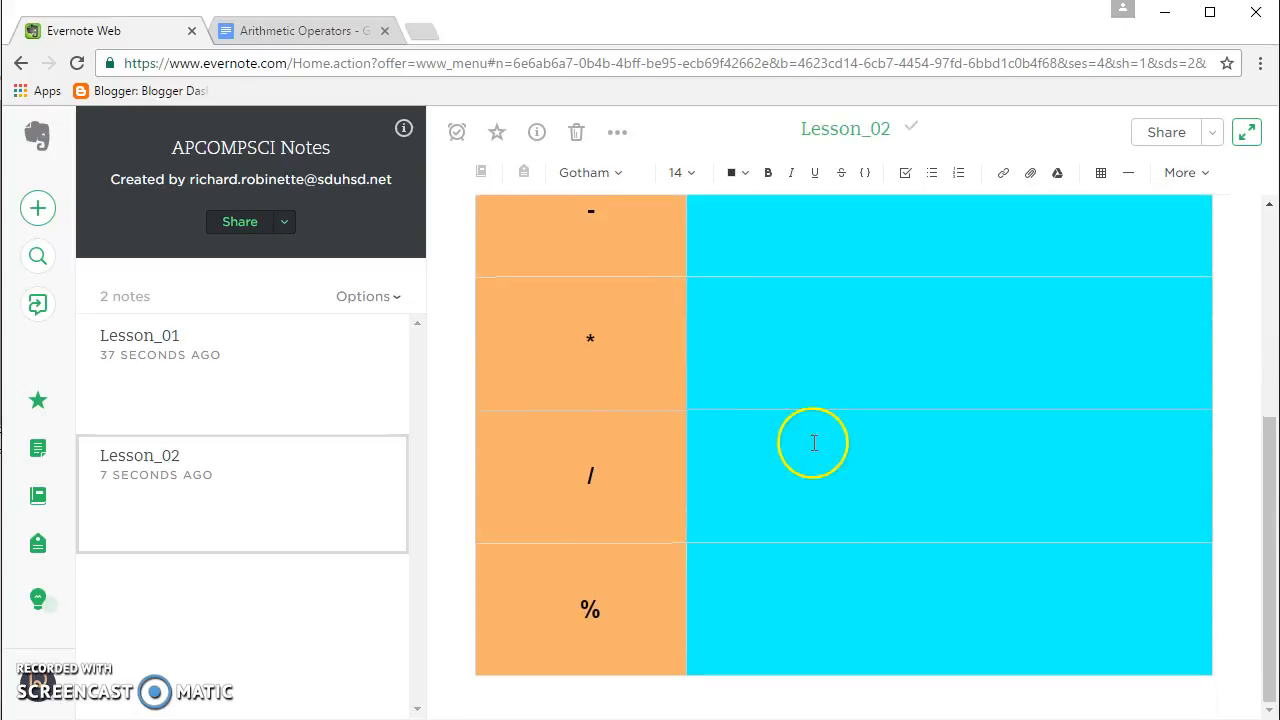
scroll(892, 530, up, 4)
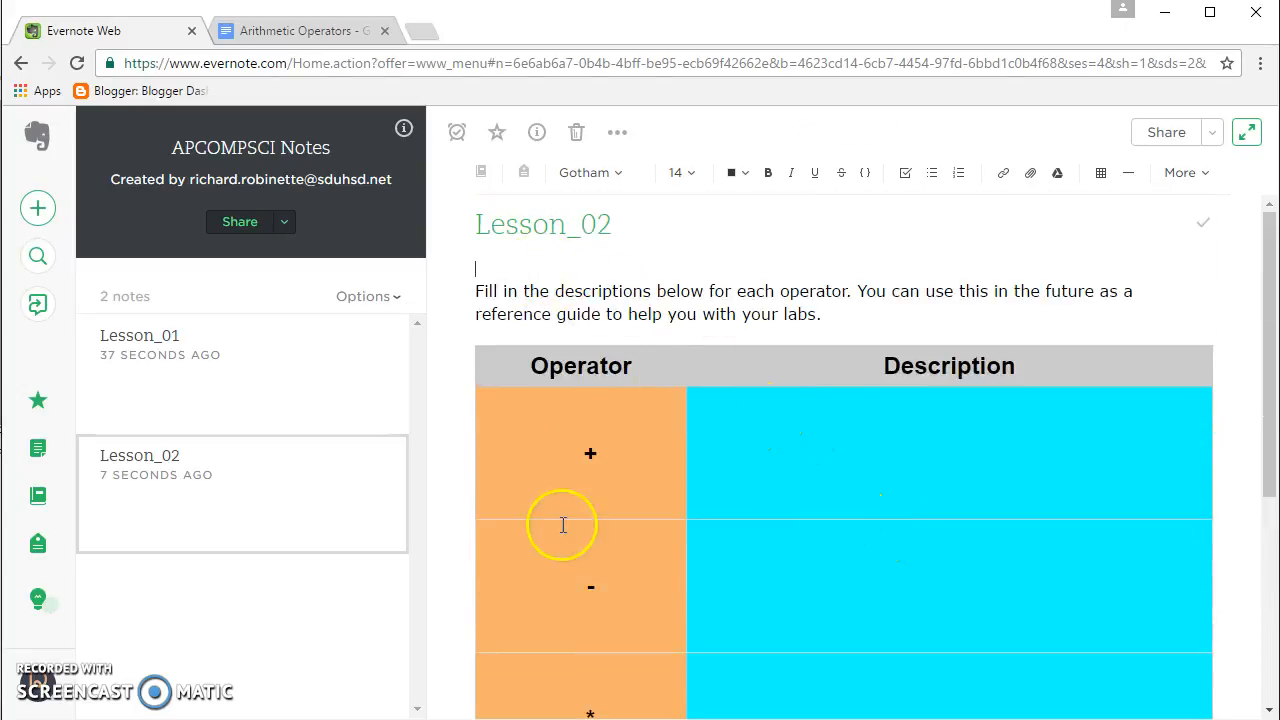
scroll(620, 520, down, 4)
scroll(680, 548, up, 1)
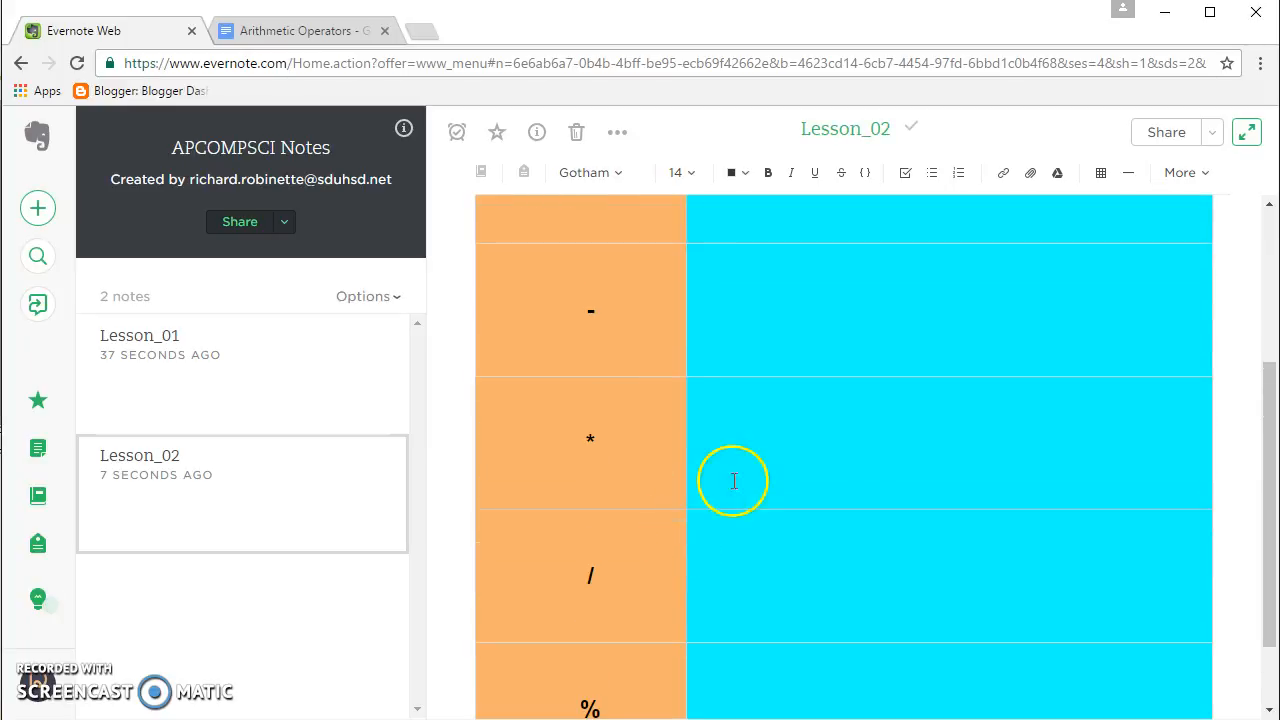
scroll(757, 525, up, 3)
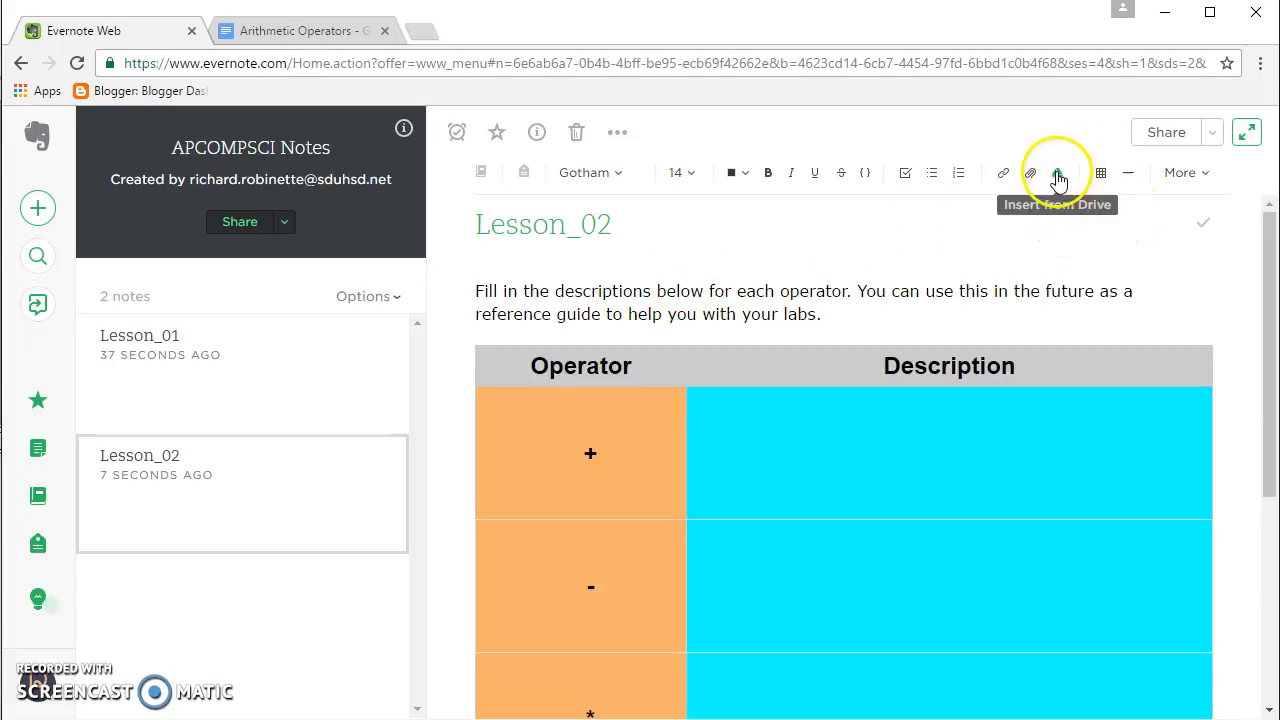
Place the text cursor at the end of the instruction paragraph above the operator table in the Lesson_02 note
click(1030, 291)
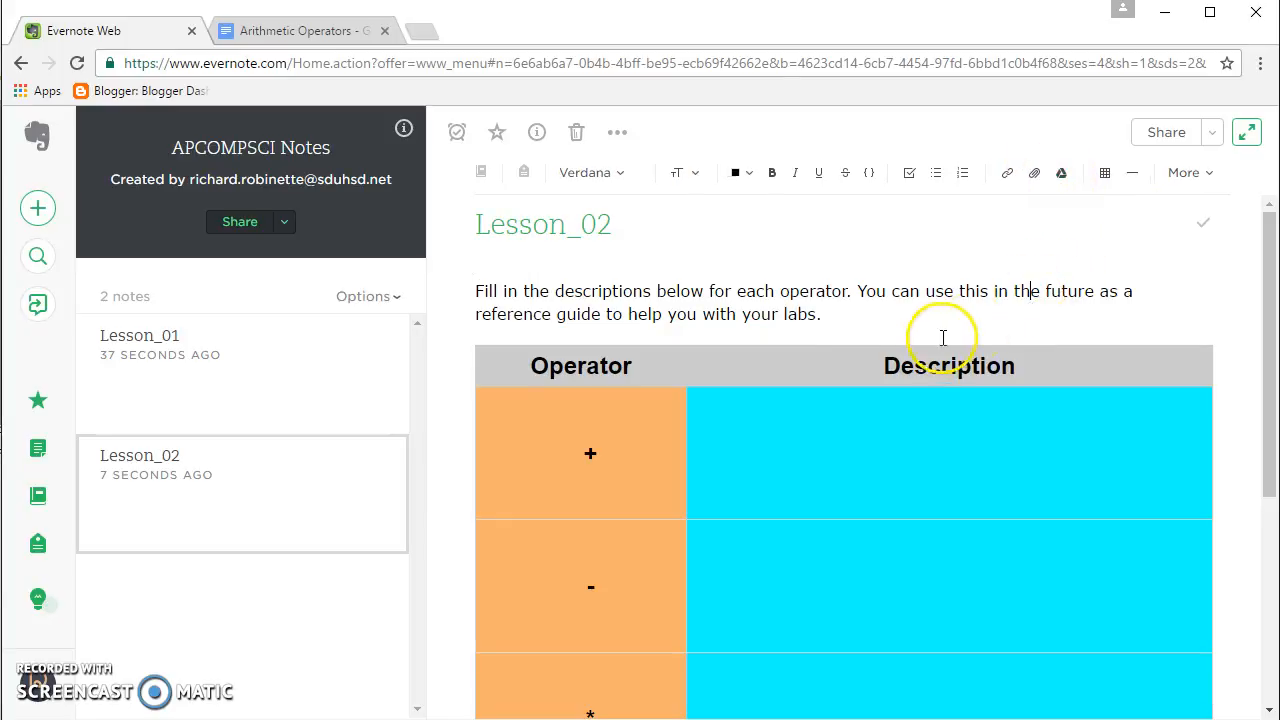
click(835, 316)
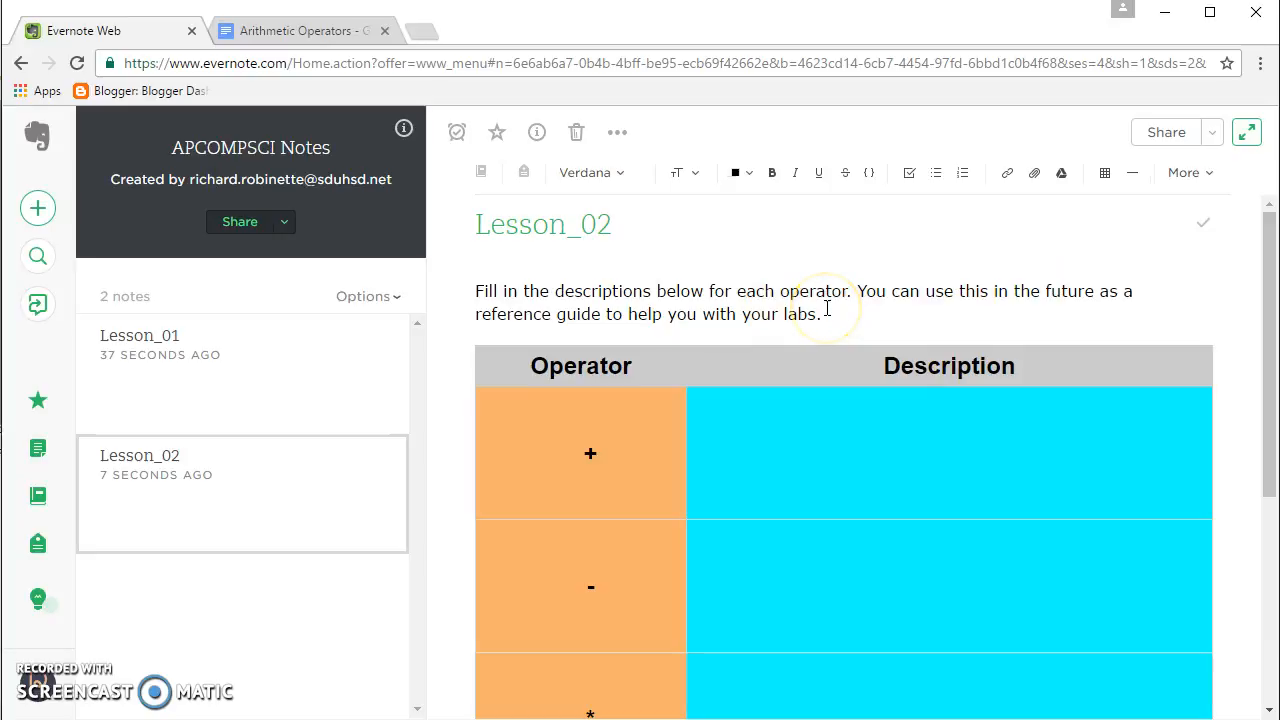
click(828, 308)
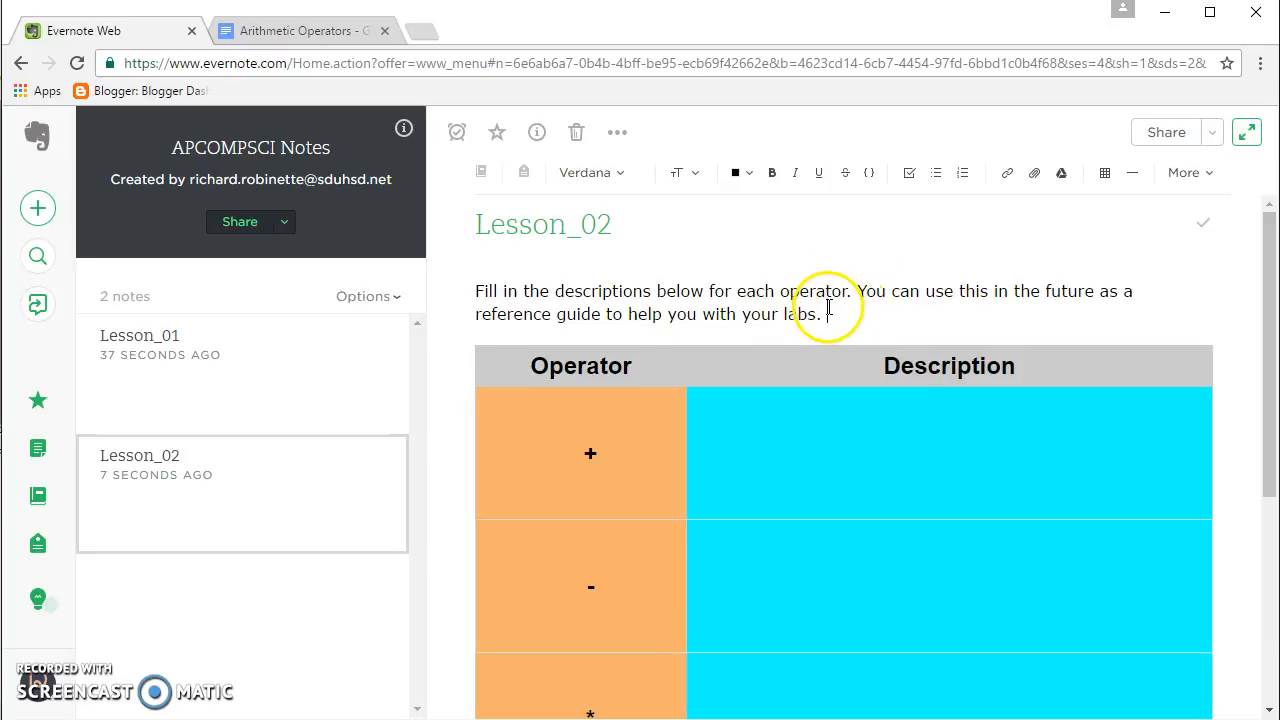